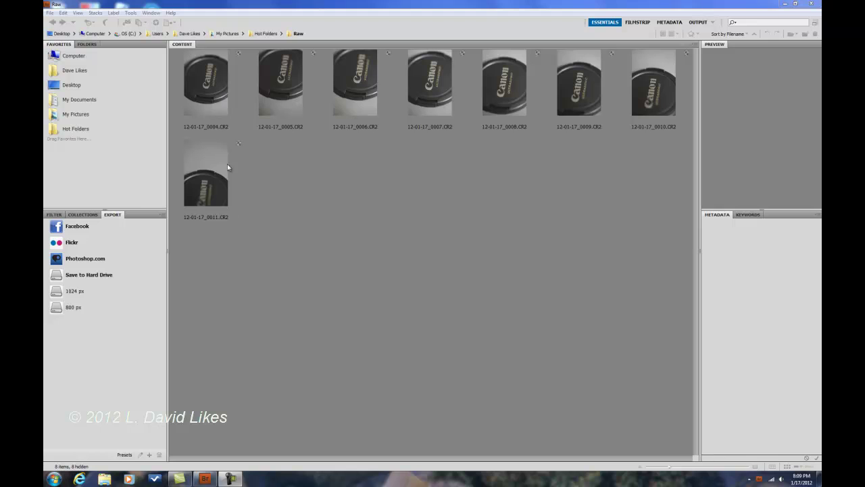
Step: Select 12-01-17_0004.CR2 in Bridge to show its preview and camera metadata
click(201, 83)
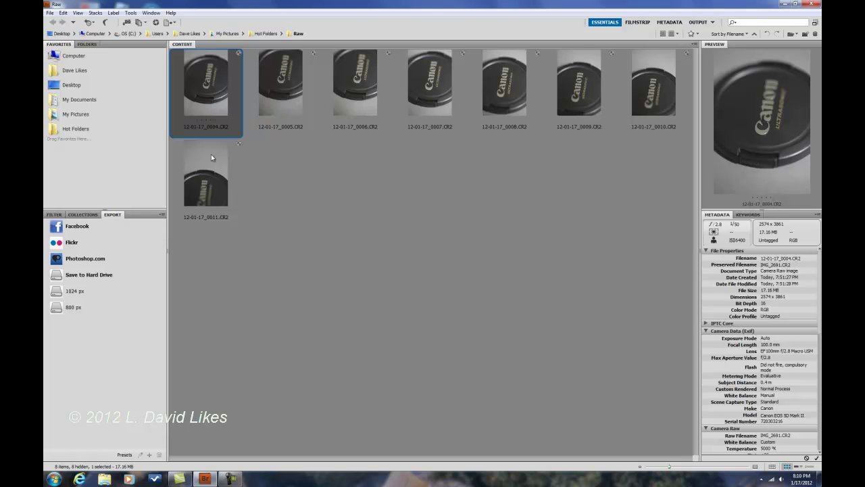
Step: Load all eight shots, 0004 through 0011, into one Photoshop document as layers
shift+click(210, 186)
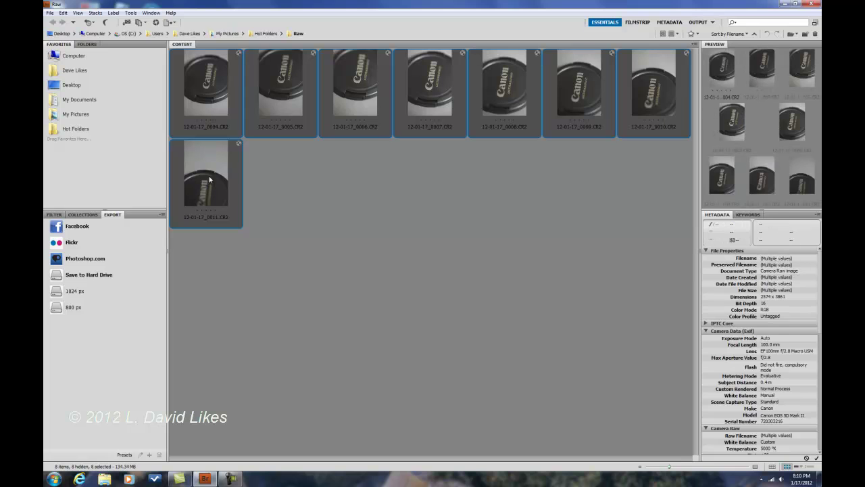
click(130, 13)
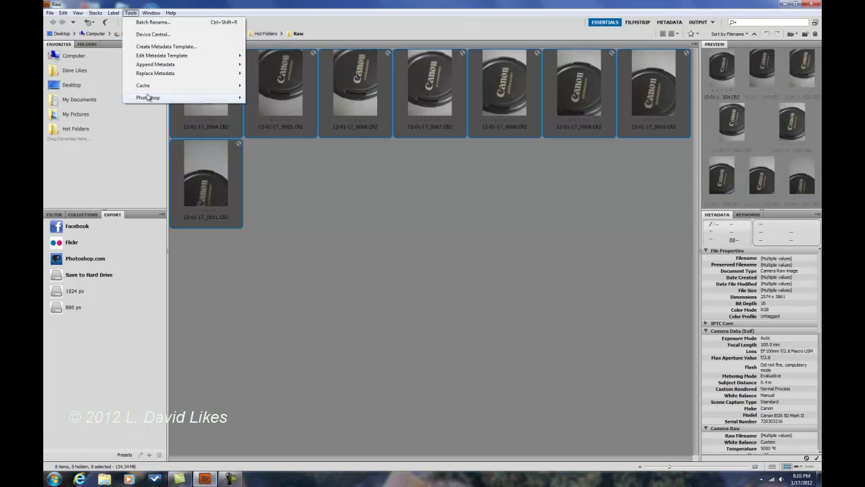
mouse_move(148, 97)
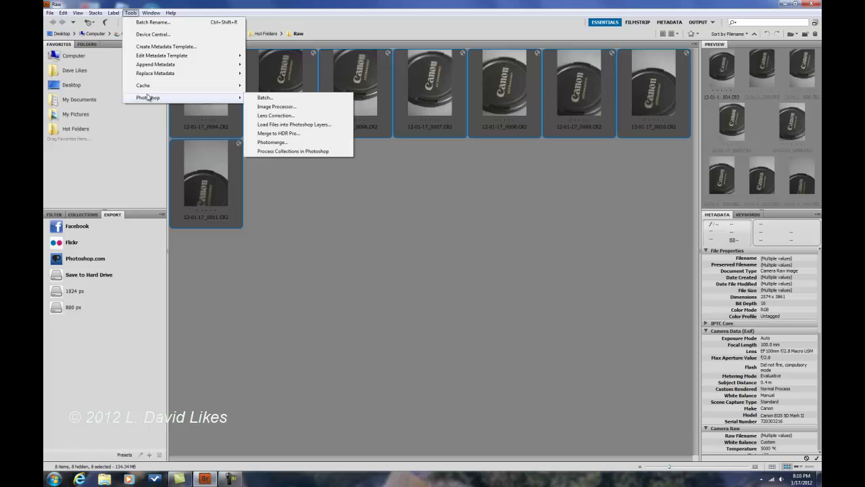
click(269, 125)
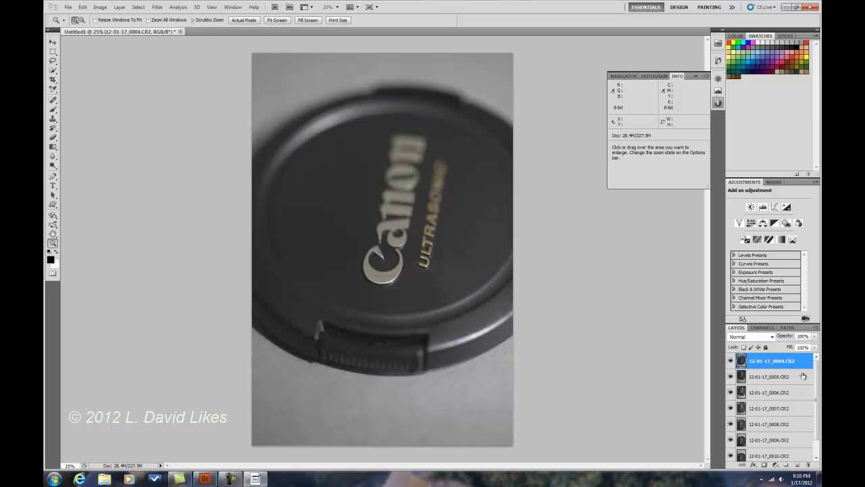
Step: Drag layers 0011, 0010, 0009 and 0008 upward to reverse the layer order
scroll(816, 376, down, 1)
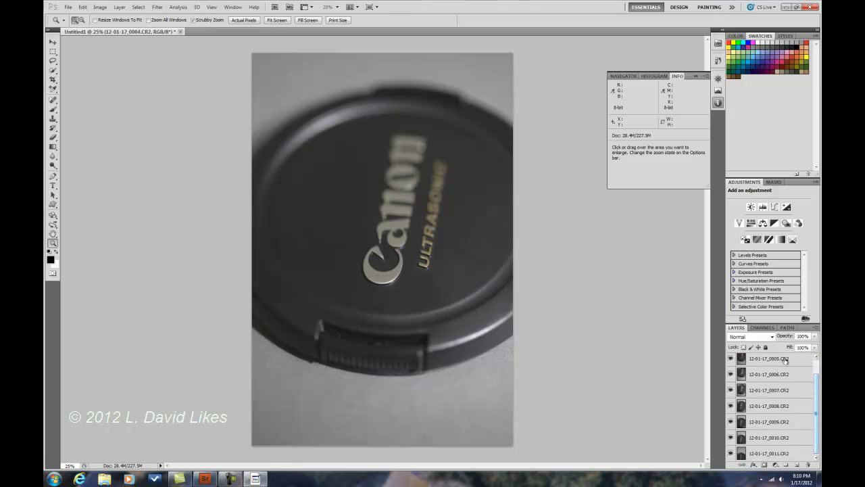
scroll(818, 382, up, 1)
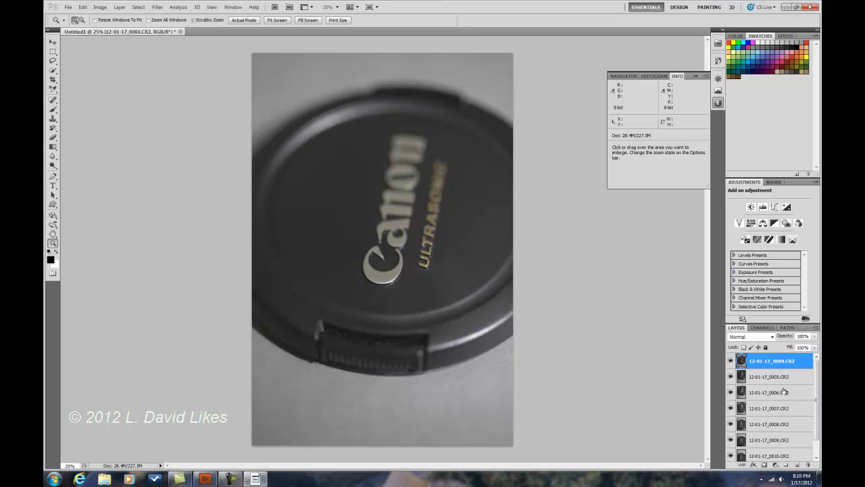
scroll(819, 411, down, 1)
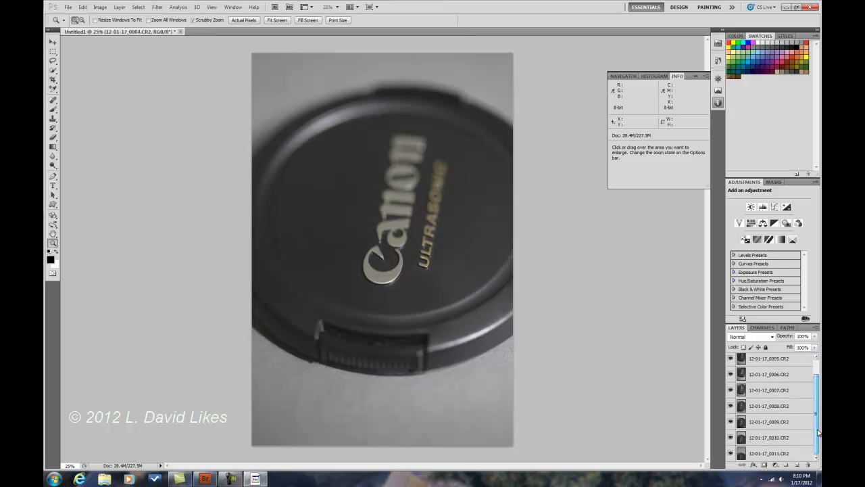
drag(778, 454, 778, 358)
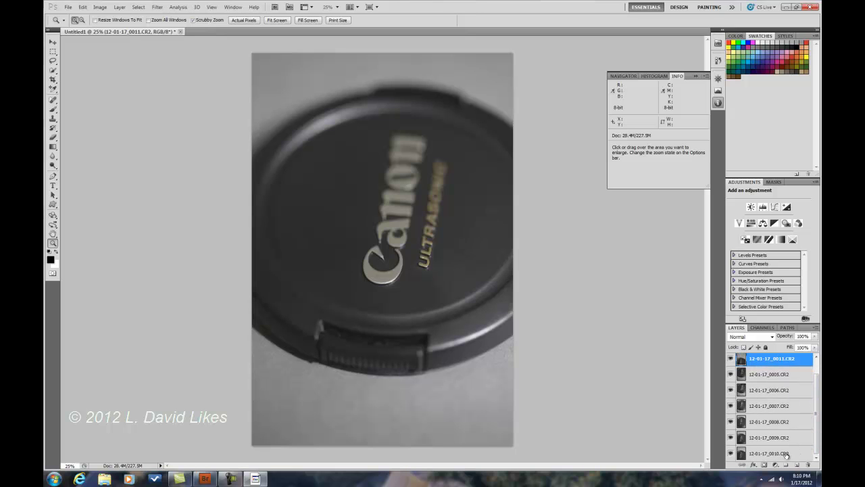
drag(786, 454, 781, 372)
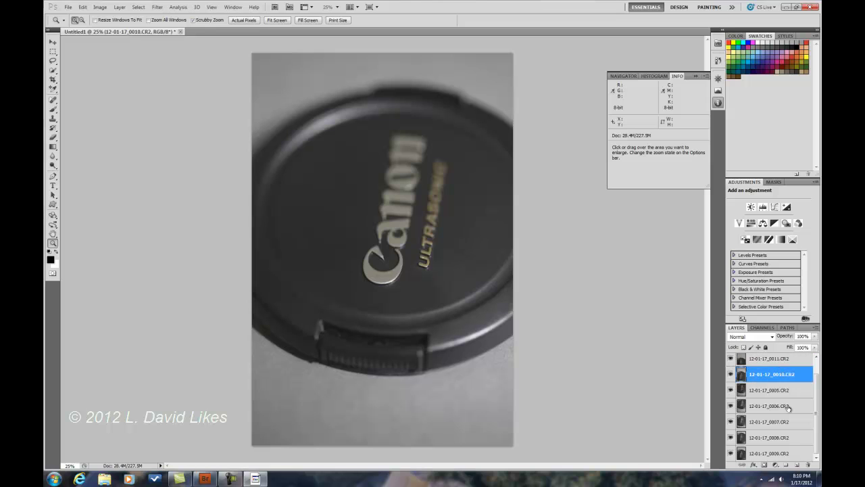
drag(779, 454, 781, 386)
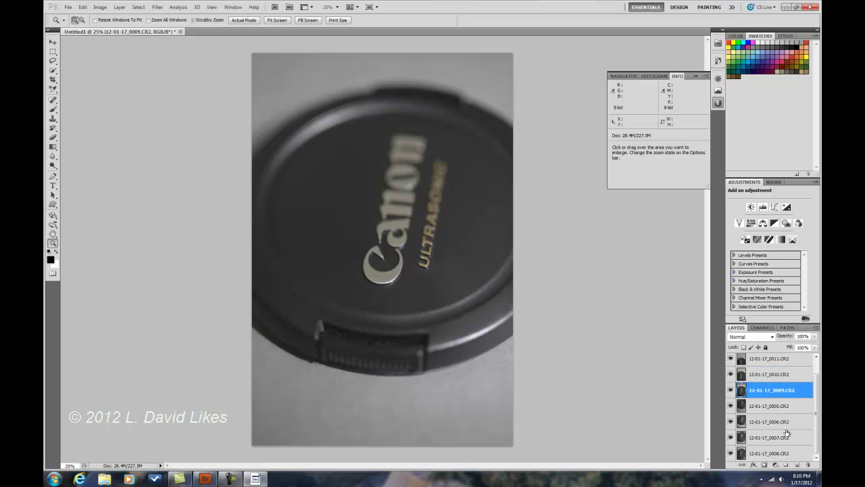
drag(784, 457, 785, 436)
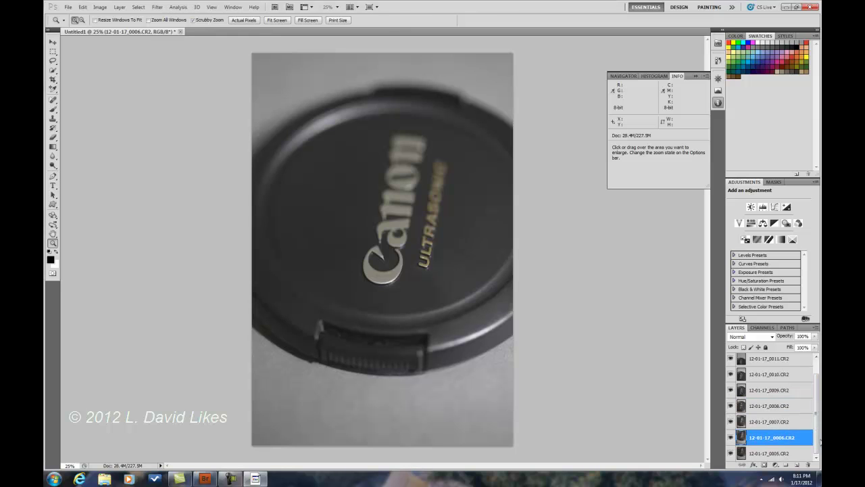
scroll(819, 426, up, 1)
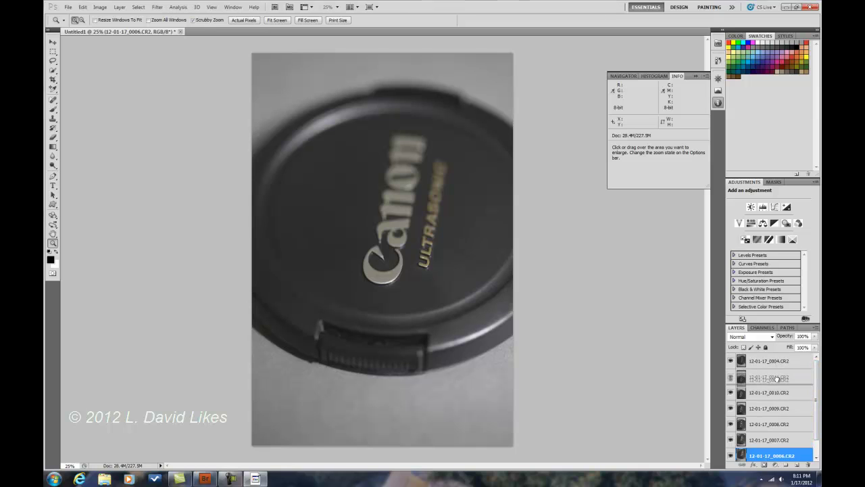
Step: Put layer 0004 into Group 1, then delete the group to the trash
click(786, 465)
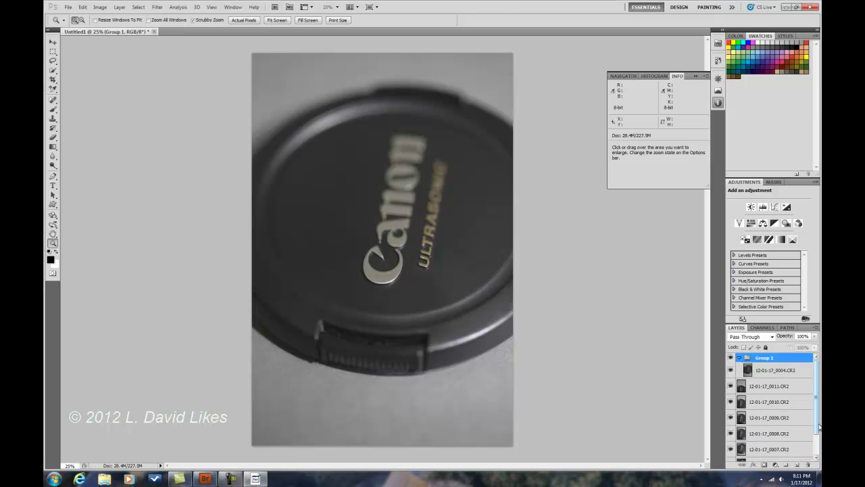
scroll(819, 440, down, 2)
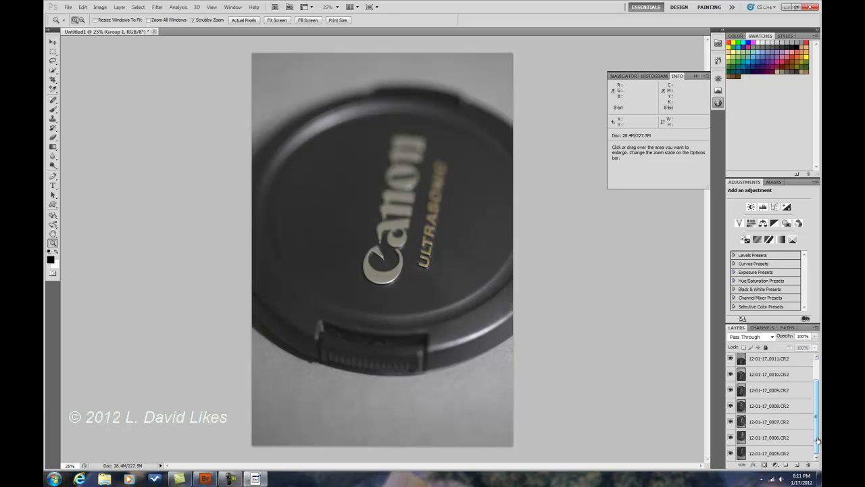
scroll(818, 406, up, 2)
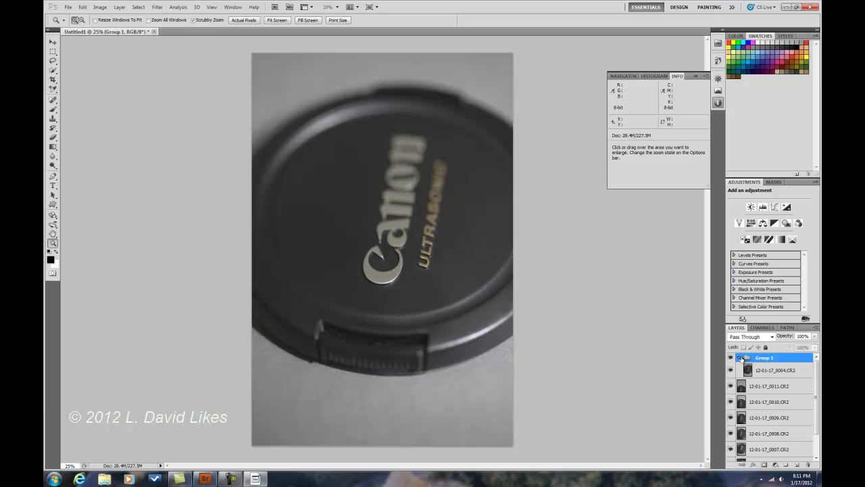
drag(747, 358, 808, 465)
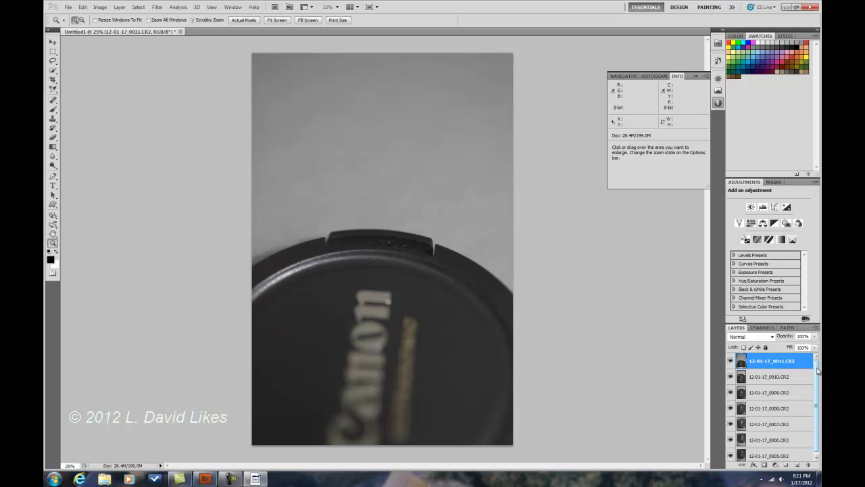
scroll(814, 402, down, 1)
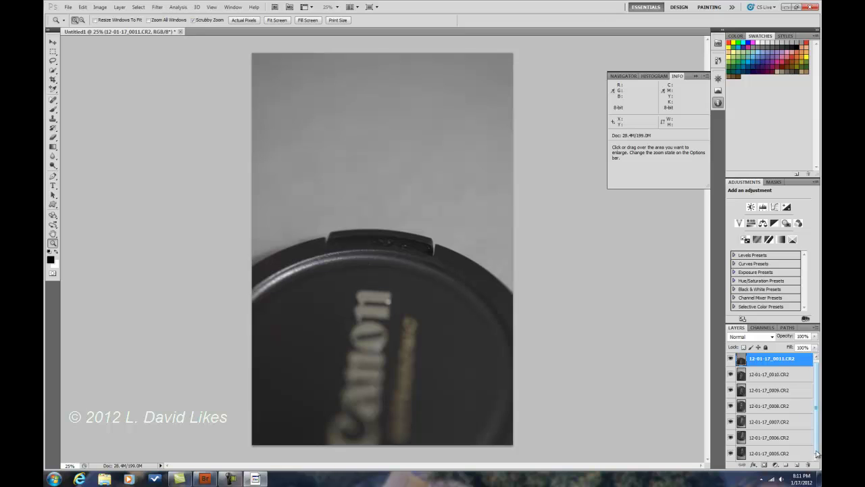
Step: Step backward twice to restore the ungrouped 0004 layer
click(82, 7)
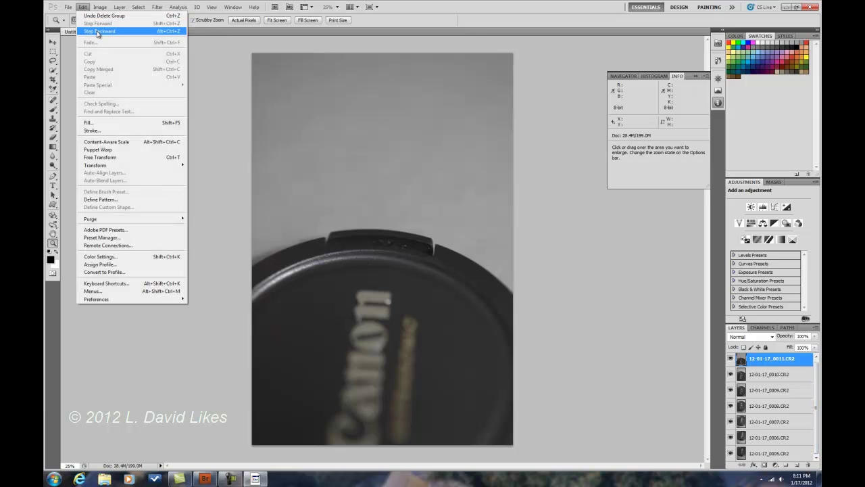
click(95, 31)
click(82, 7)
click(96, 31)
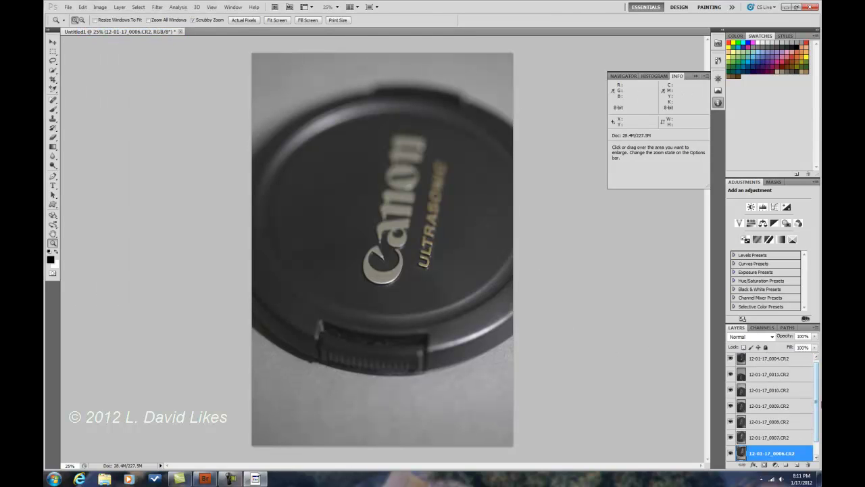
Step: Move layer 0004 to the bottom of the stack beneath 0005
scroll(818, 391, up, 1)
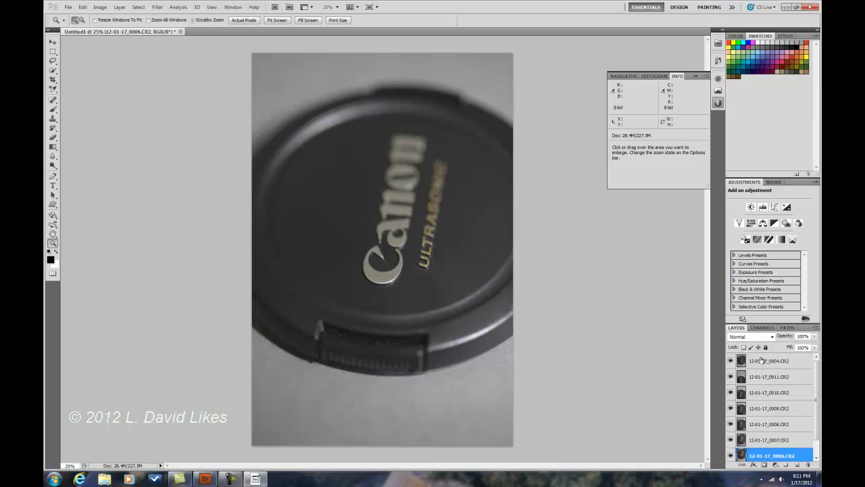
click(762, 361)
drag(753, 361, 775, 459)
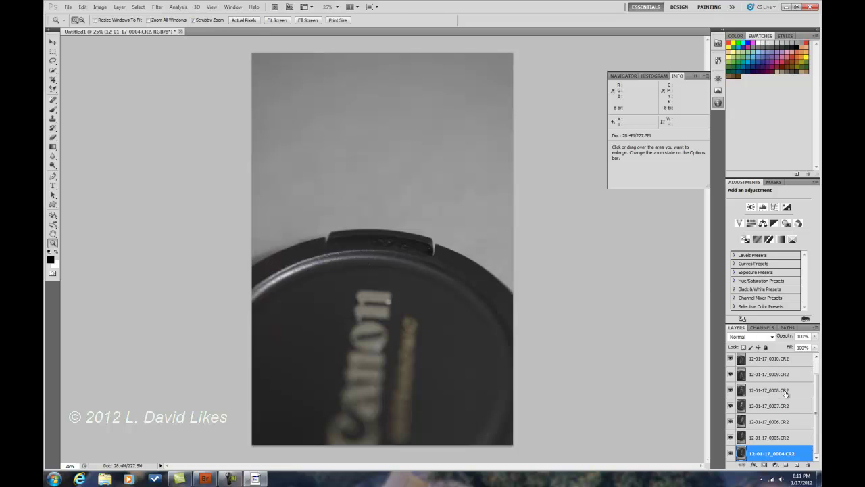
Step: Select all eight layers, from 0011 at the top down to 0004
click(764, 363)
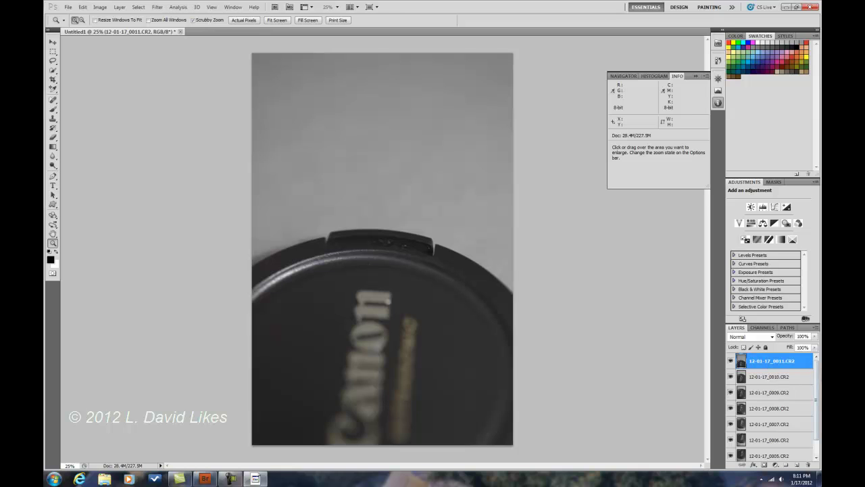
scroll(770, 419, down, 1)
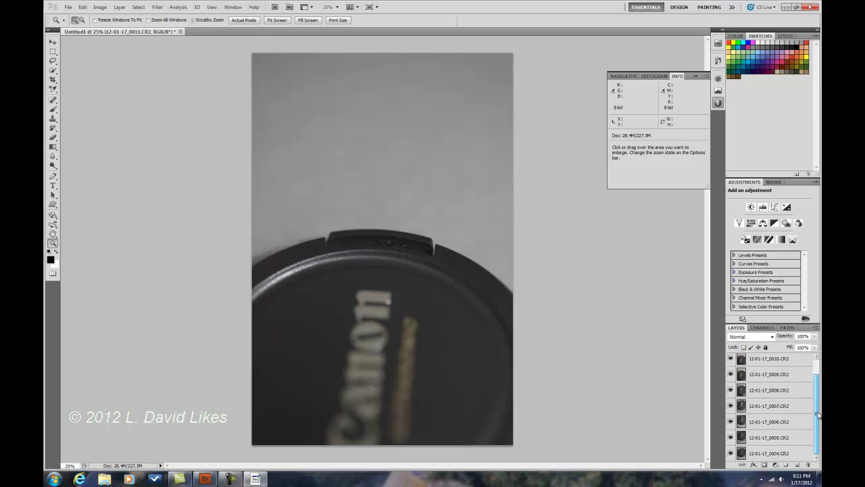
shift+click(773, 450)
click(82, 6)
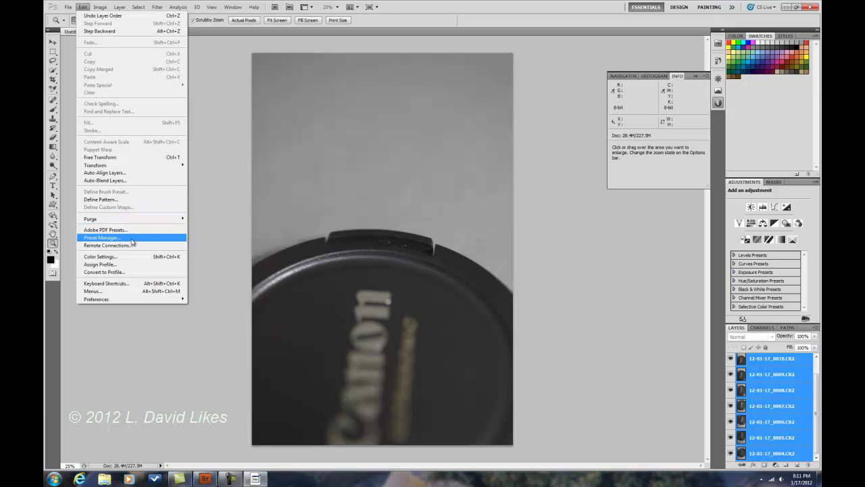
Step: Run Auto-Align Layers on the selected layers with Auto projection
click(108, 172)
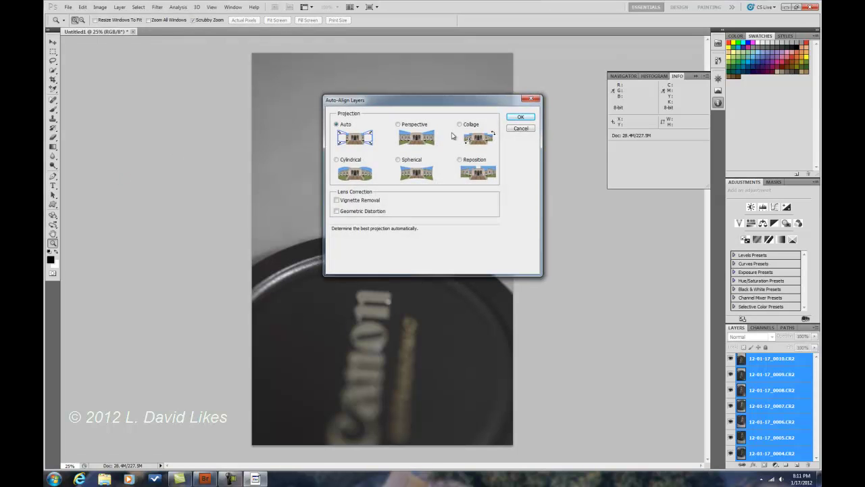
click(521, 117)
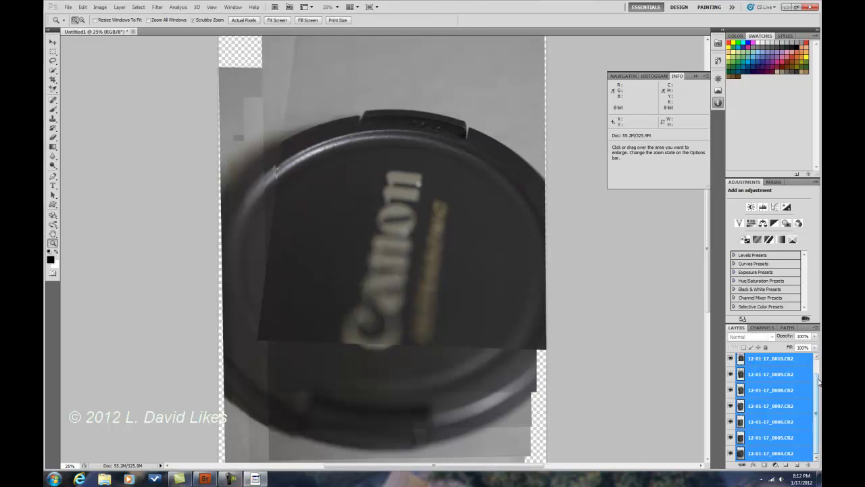
scroll(817, 383, up, 1)
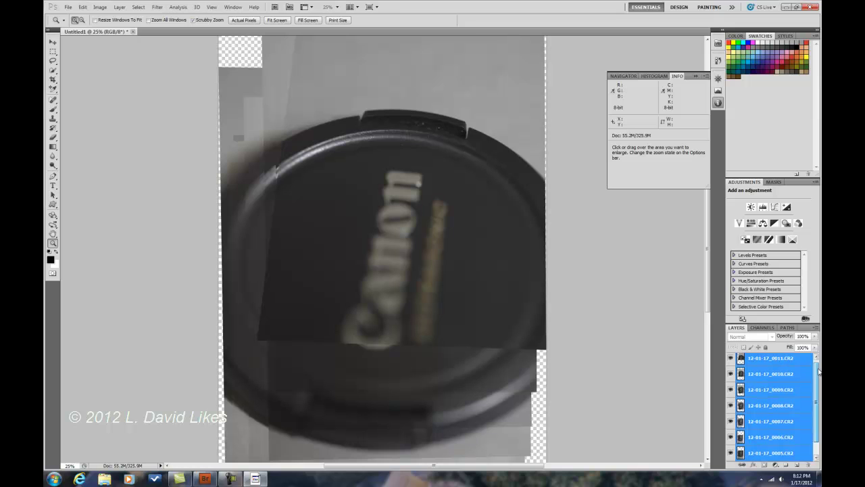
click(731, 360)
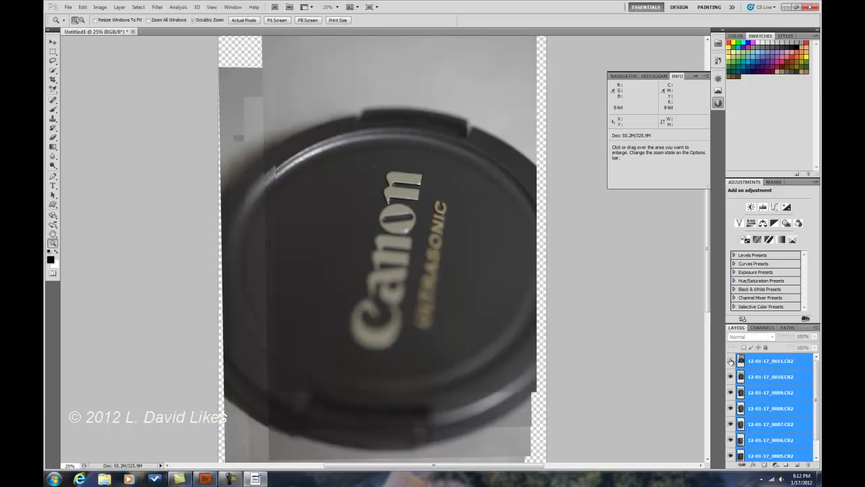
click(731, 361)
click(731, 360)
click(730, 360)
click(731, 360)
click(731, 376)
click(730, 376)
click(731, 360)
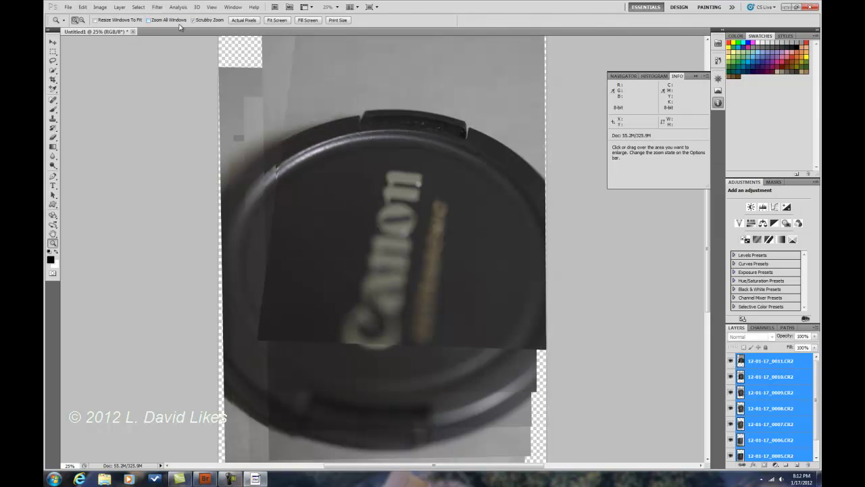
Step: Auto-blend the eight aligned layers using the Stack Images method
click(82, 8)
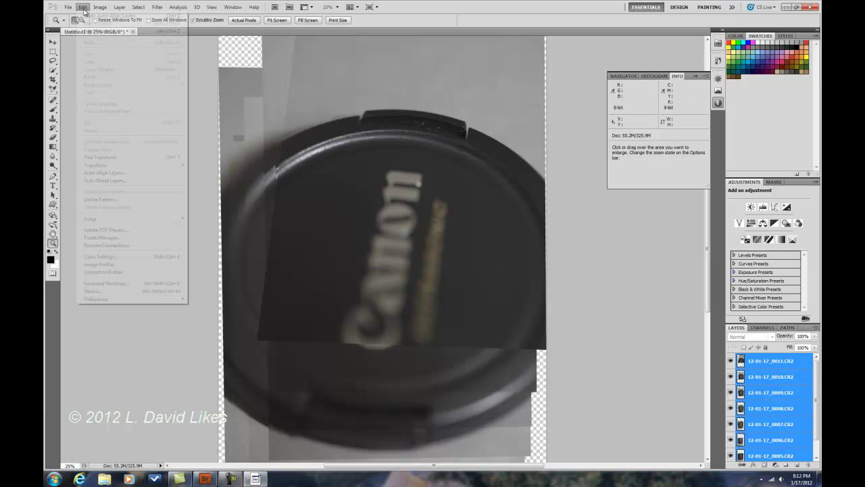
click(100, 181)
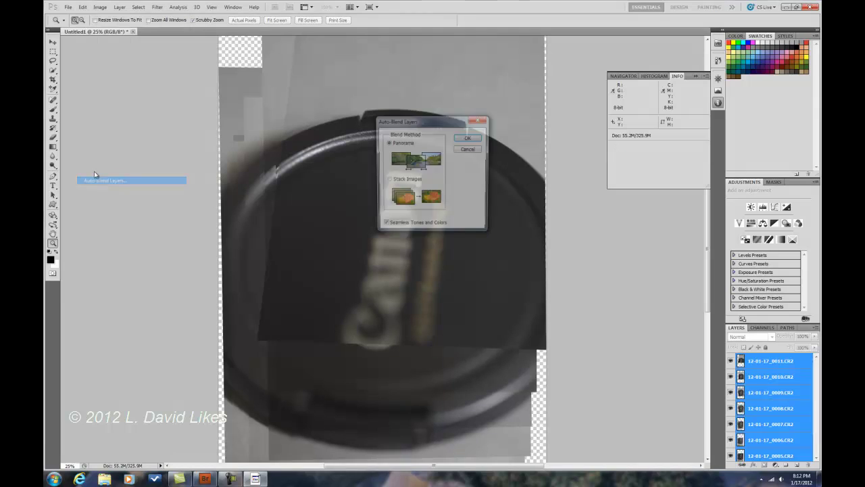
click(388, 181)
click(468, 138)
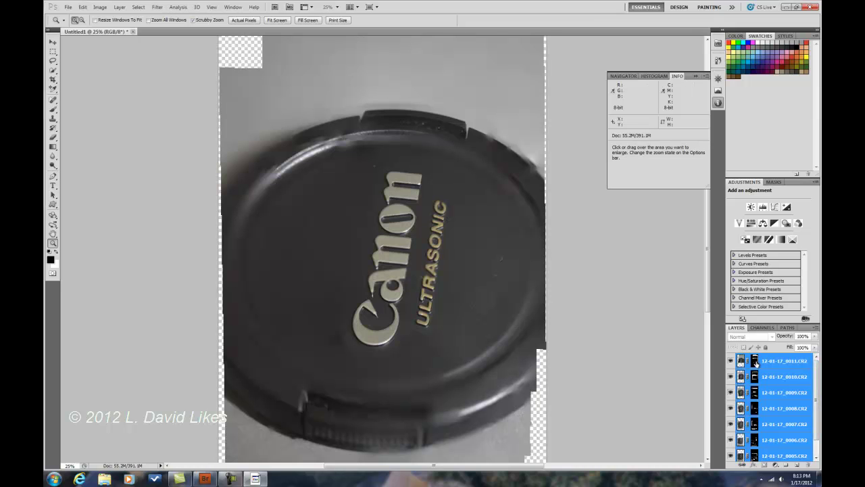
click(783, 359)
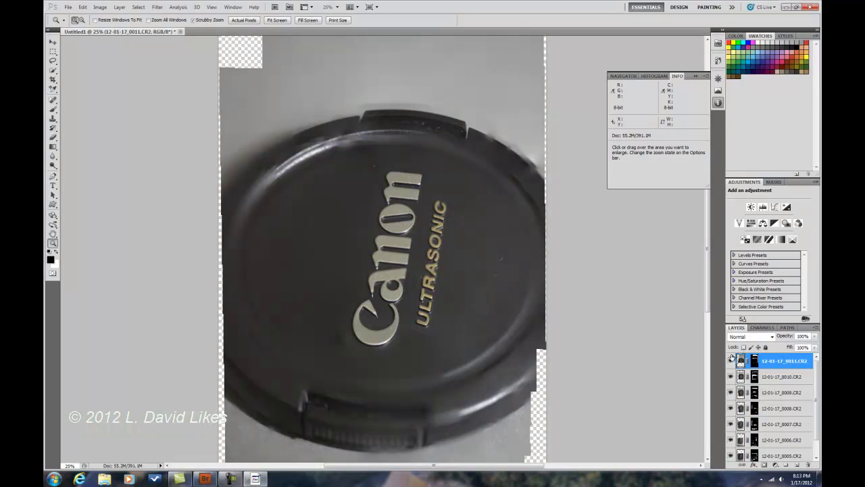
click(730, 362)
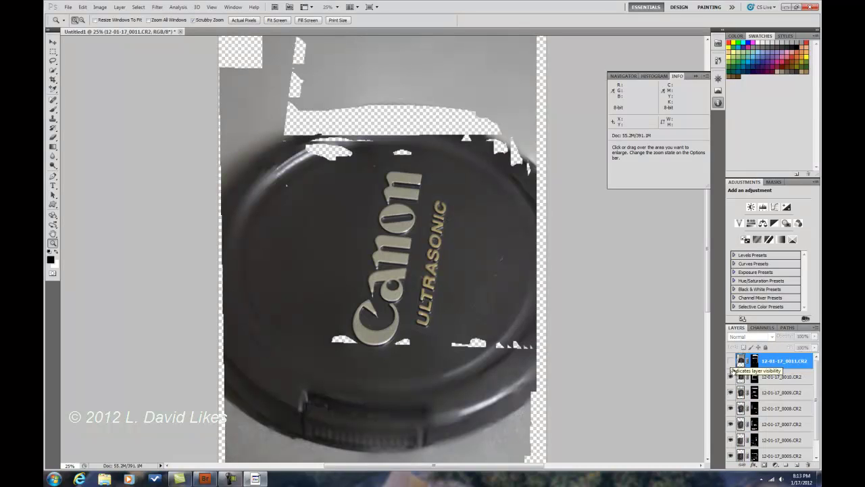
click(731, 377)
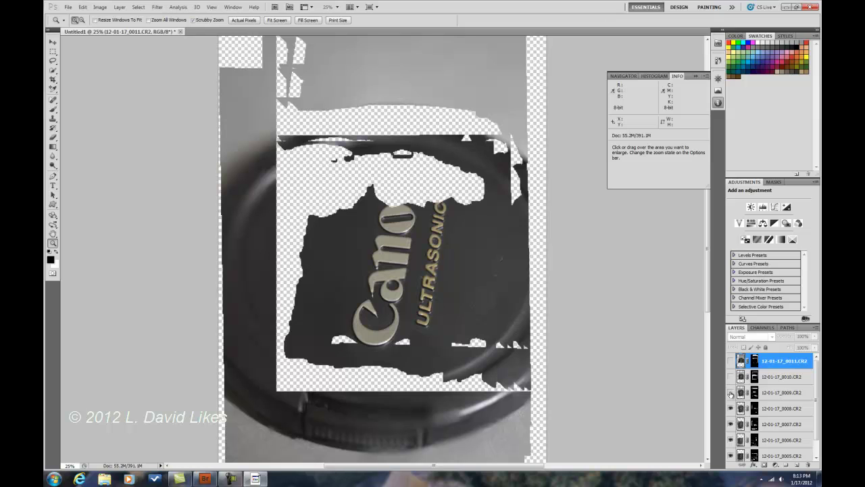
click(730, 393)
click(731, 409)
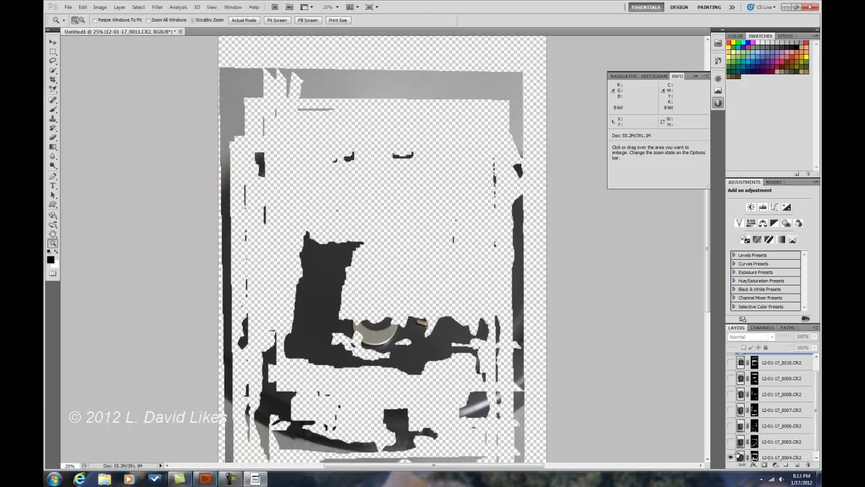
click(734, 457)
click(734, 458)
click(737, 442)
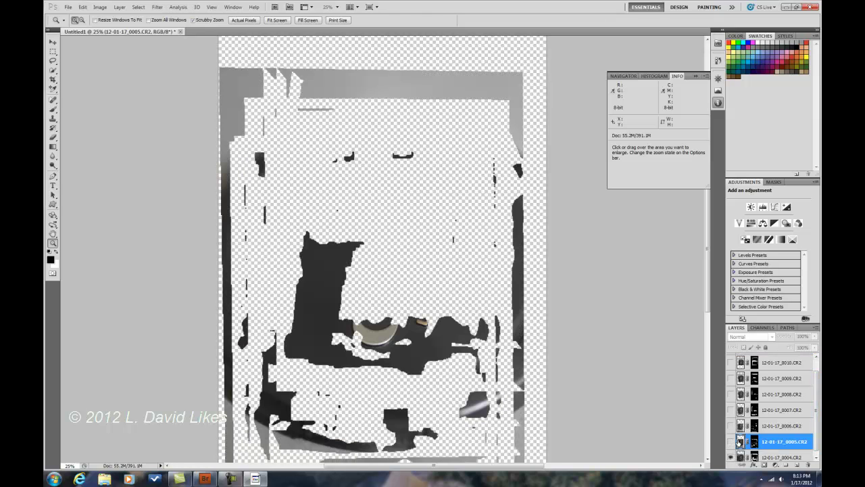
click(731, 442)
click(731, 426)
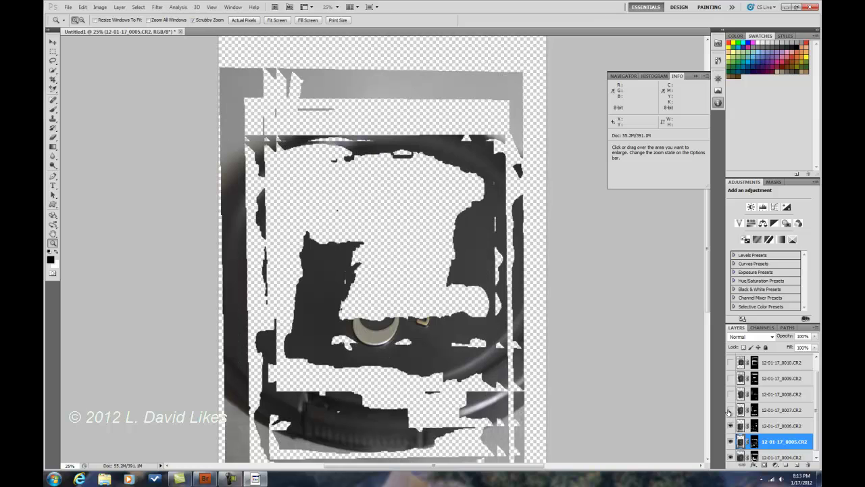
click(730, 410)
click(731, 394)
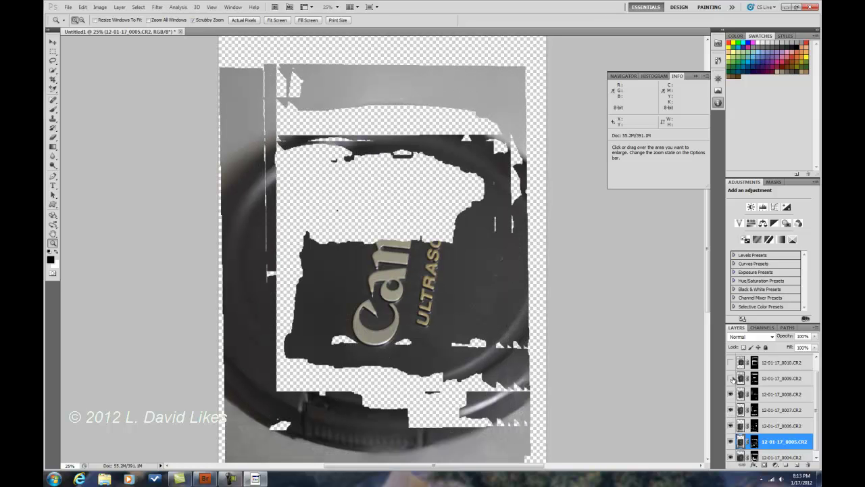
click(731, 378)
click(731, 362)
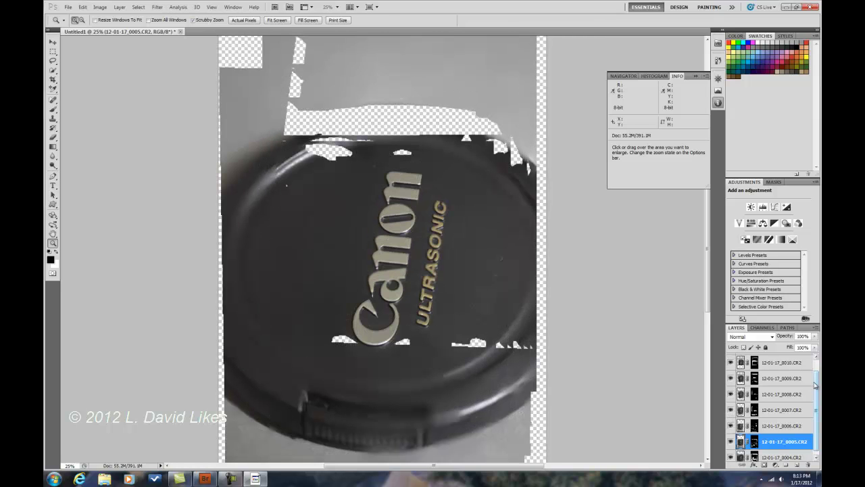
scroll(818, 384, up, 1)
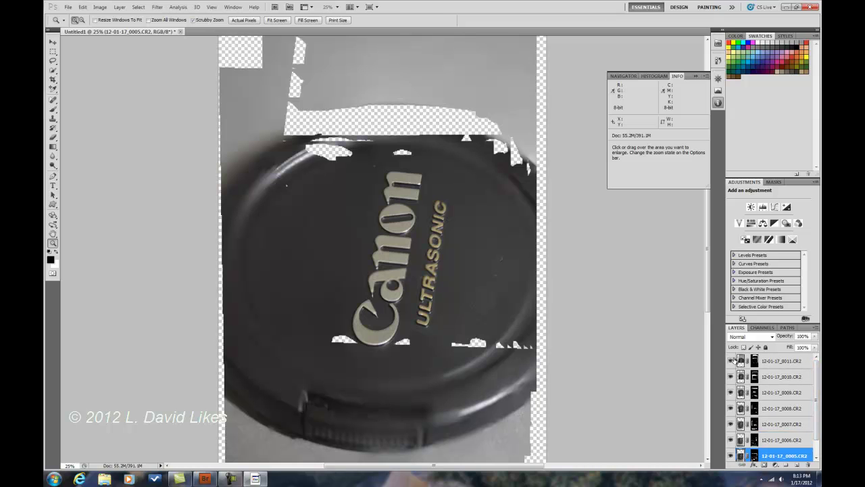
click(731, 360)
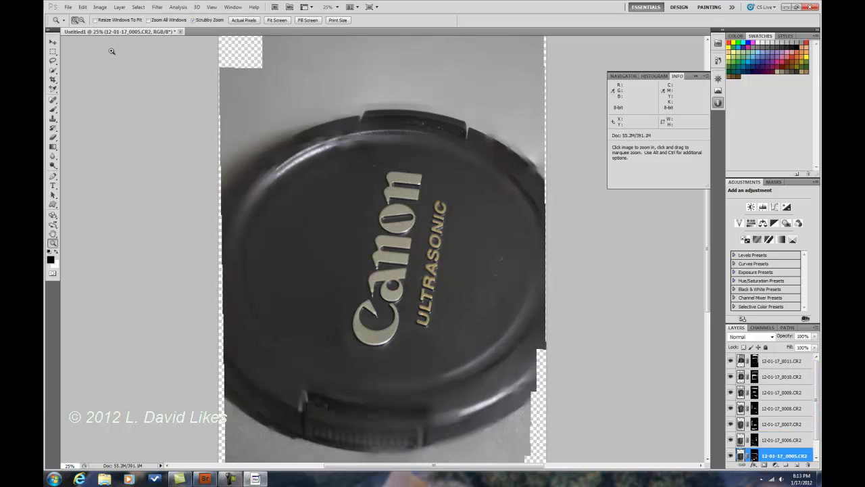
Step: Draw a rectangular selection around the Canon Ultrasonic logo and crop the image to it
click(52, 52)
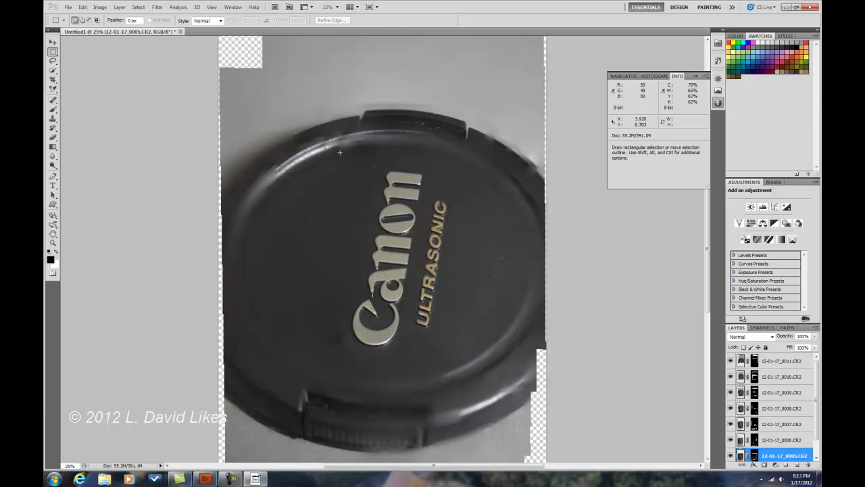
drag(330, 156, 473, 386)
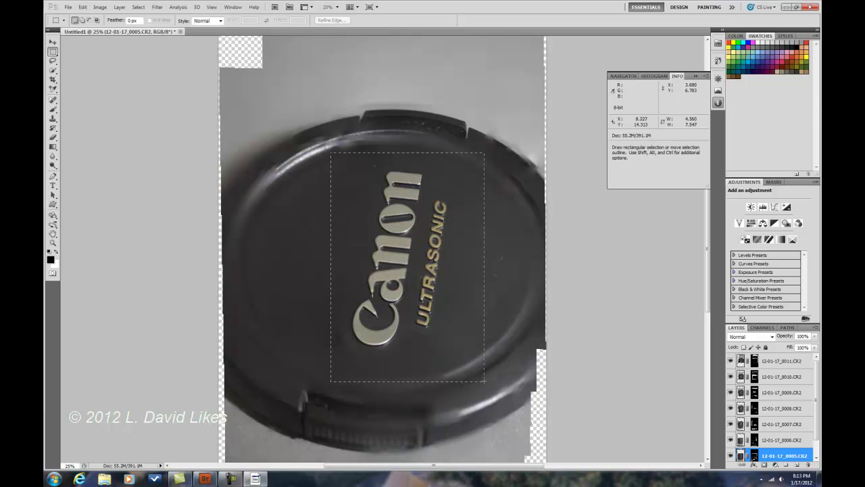
click(83, 7)
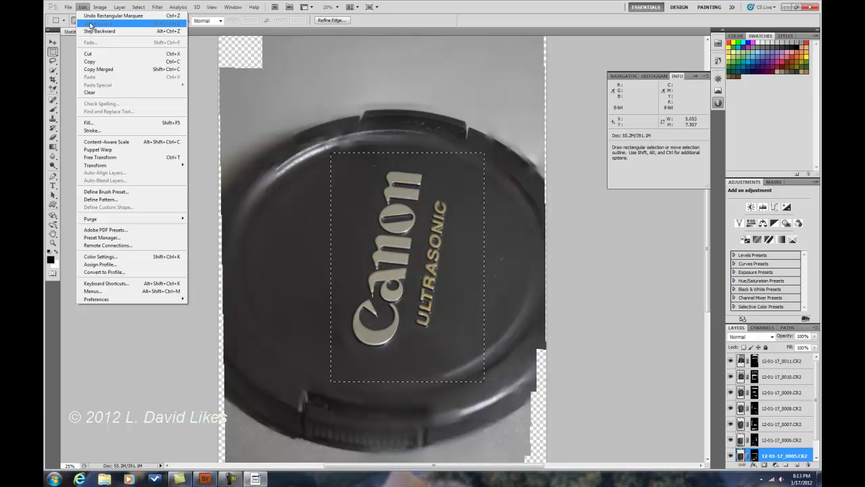
mouse_move(100, 7)
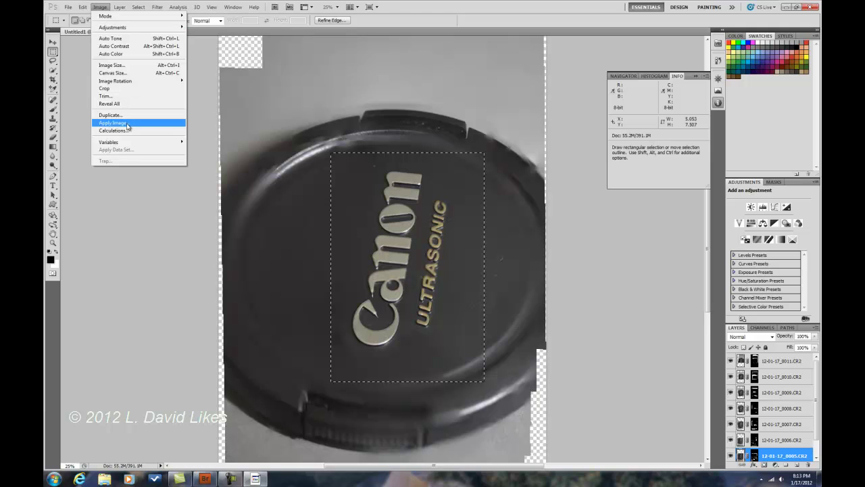
click(117, 89)
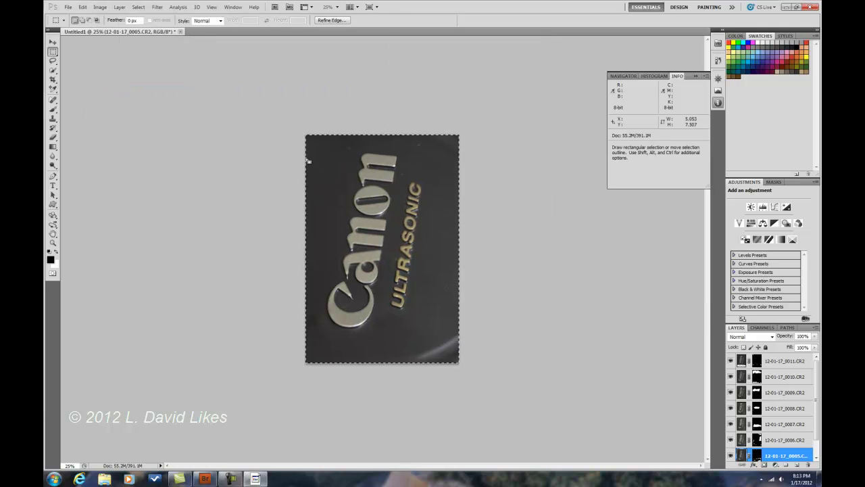
Step: Deselect the marquee outline on the cropped logo image
click(137, 11)
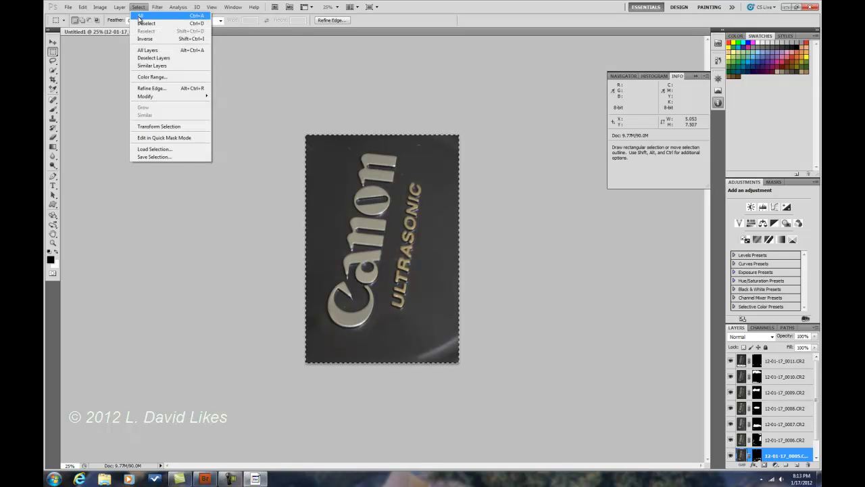
click(145, 24)
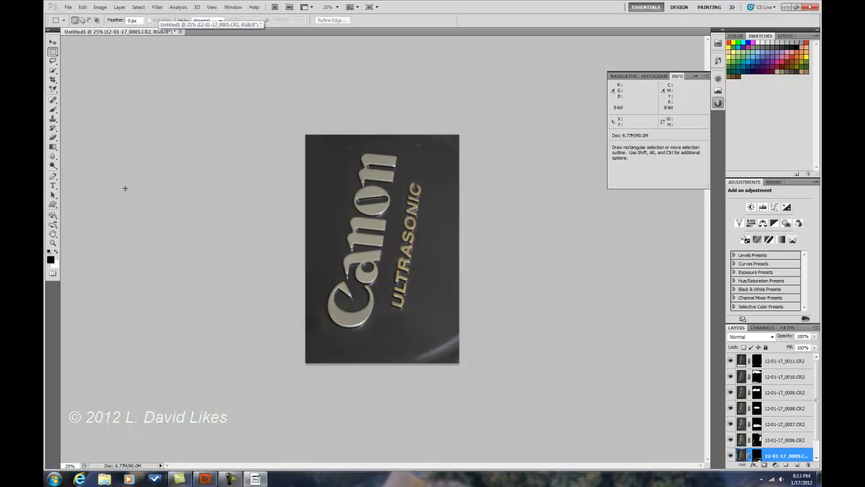